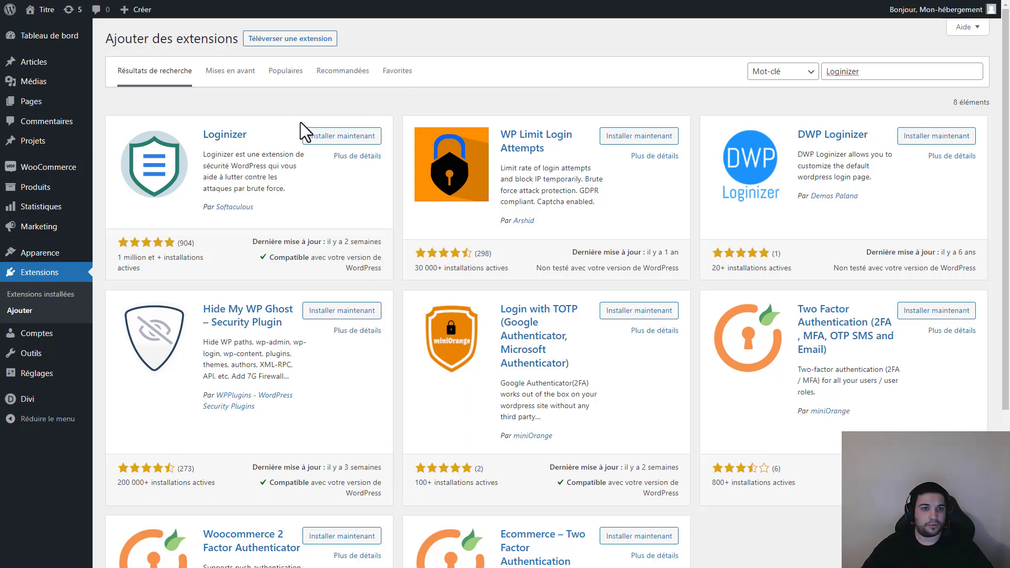
Install and activate the Loginizer plugin, and open its settings
left_click(362, 136)
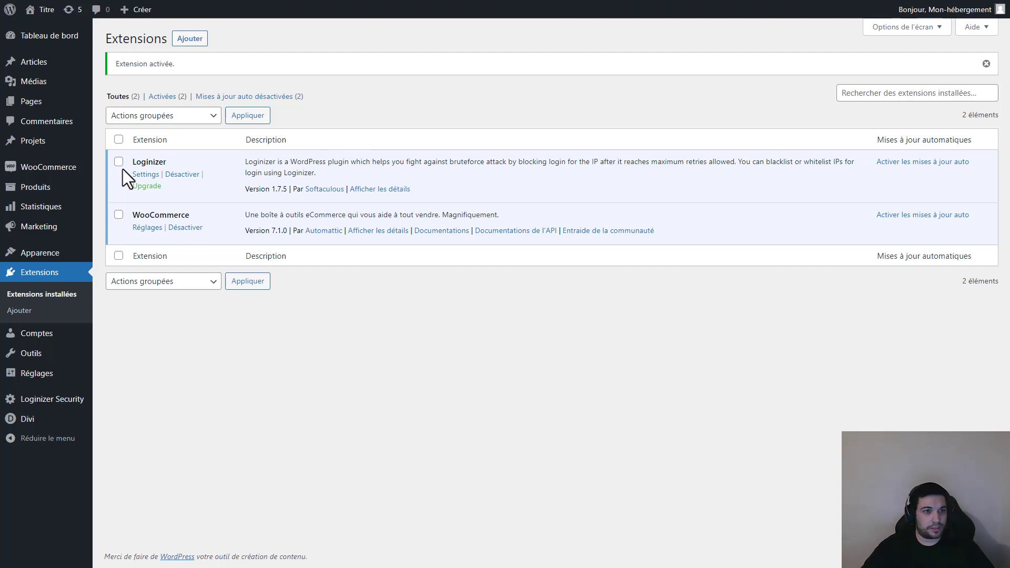
left_click(146, 175)
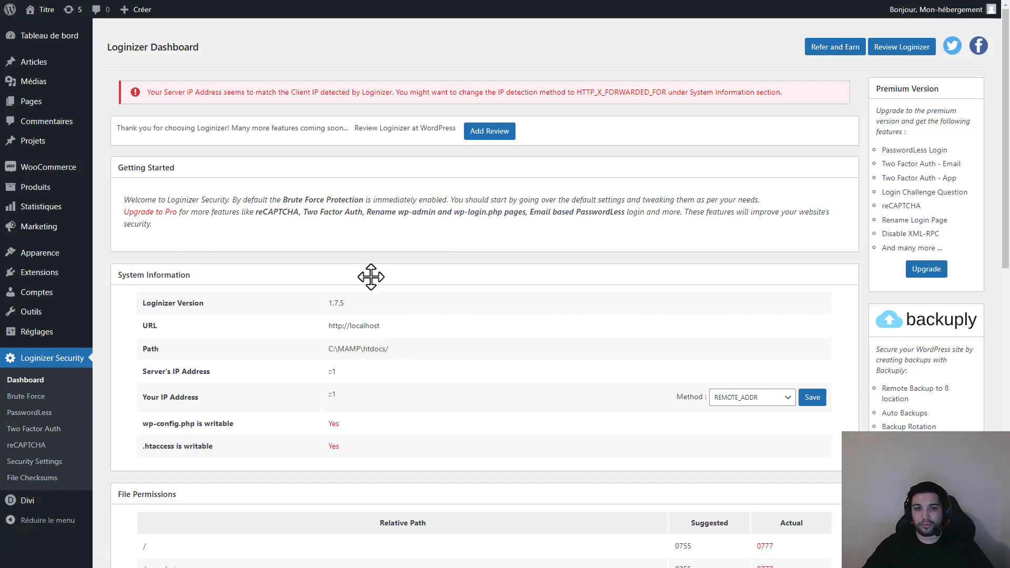
Review the System Information section of the Loginizer dashboard, including whether wp-config.php and .htaccess are writable
scroll(488, 232, "down", 3)
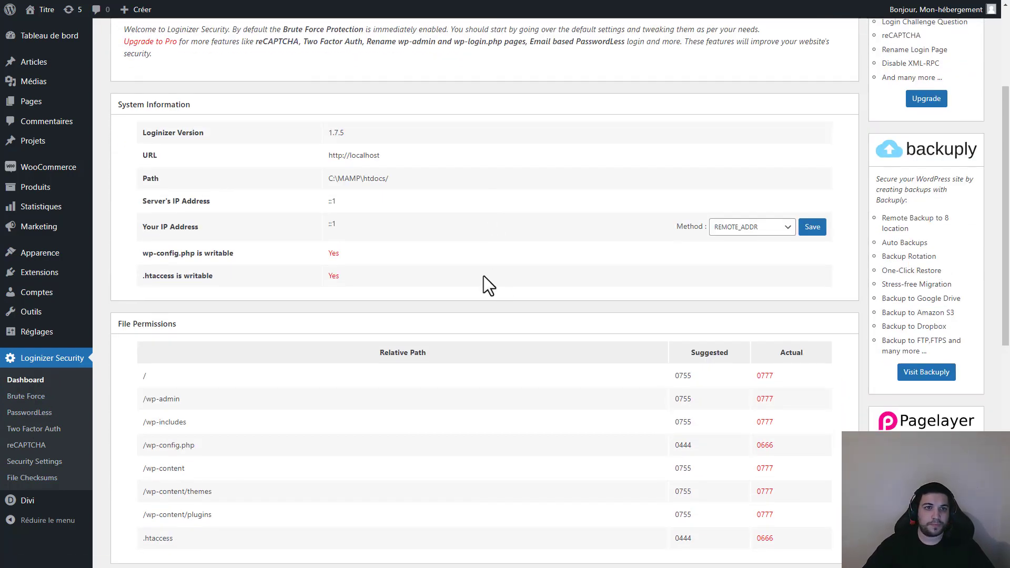
scroll(485, 276, "up", 2)
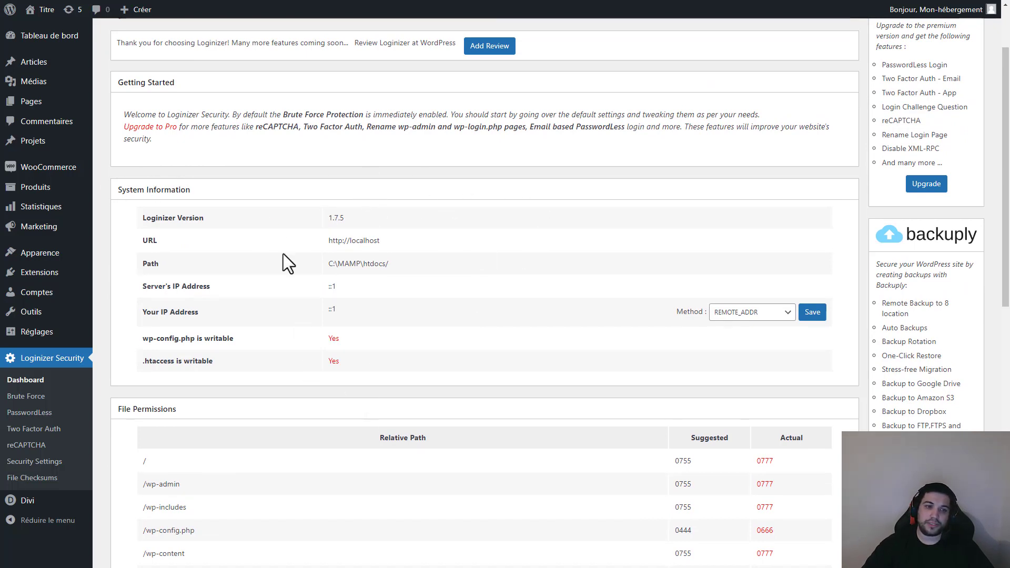
left_click_drag(142, 338, 196, 343)
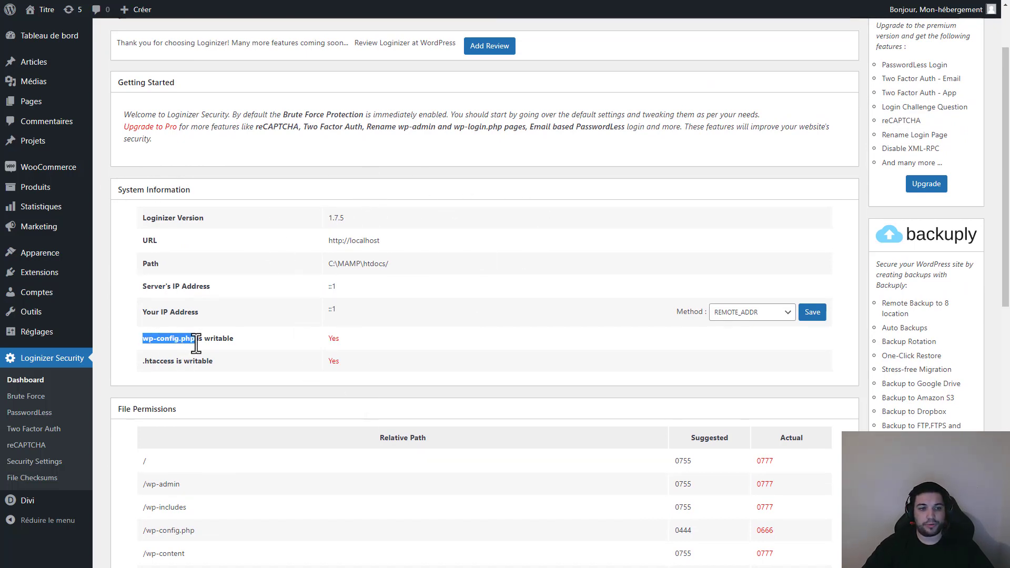
left_click(139, 364)
left_click_drag(140, 364, 176, 367)
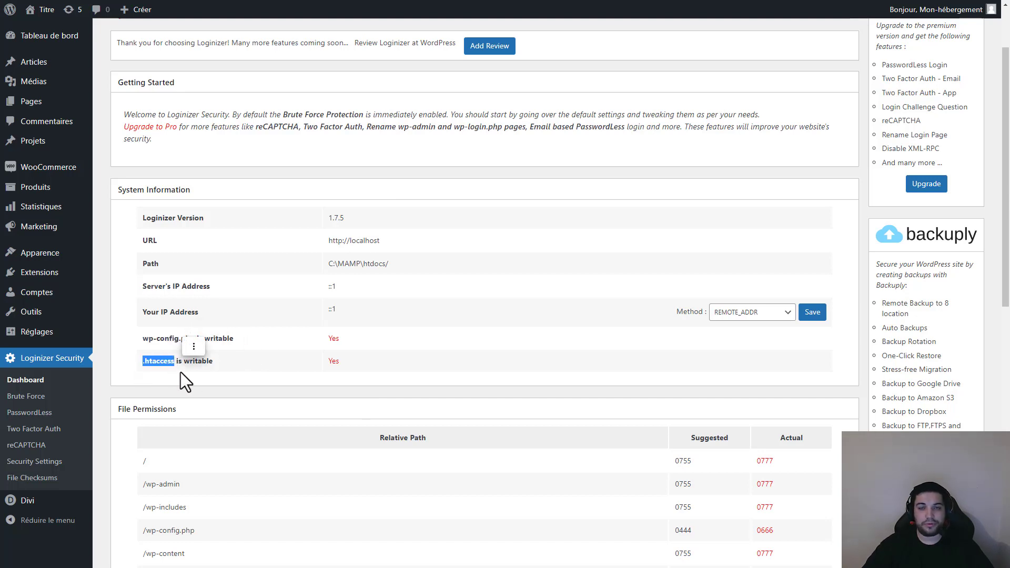
left_click(280, 365)
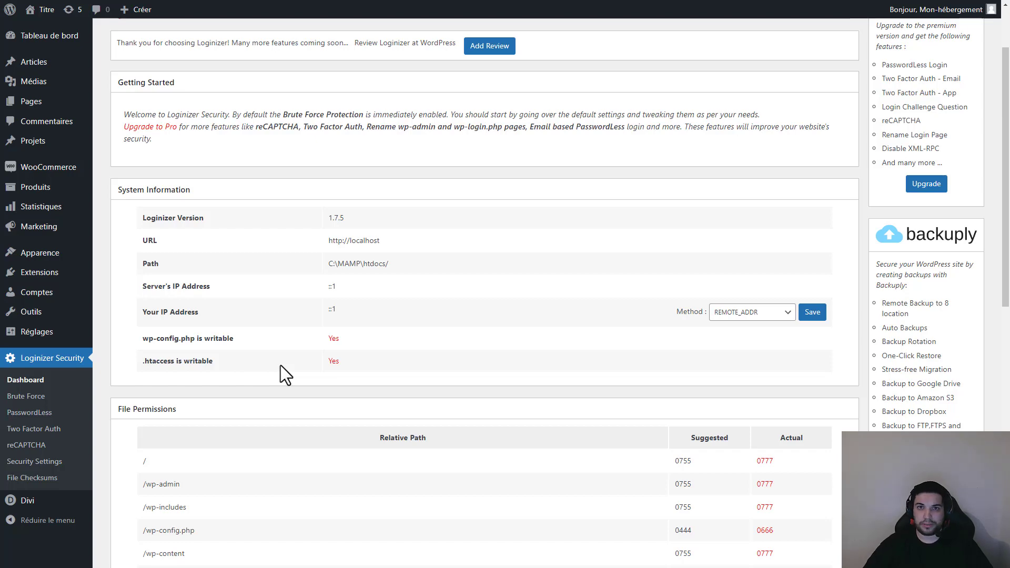
Compare the suggested and actual file permissions for each path listed on the Loginizer dashboard
scroll(298, 307, "down", 6)
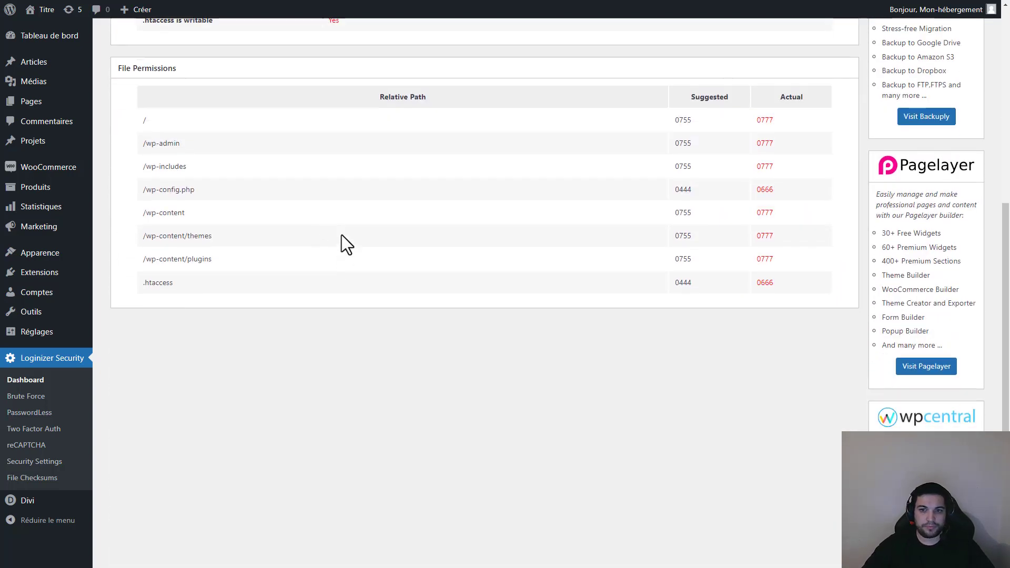
scroll(342, 235, "up", 3)
scroll(321, 243, "down", 2)
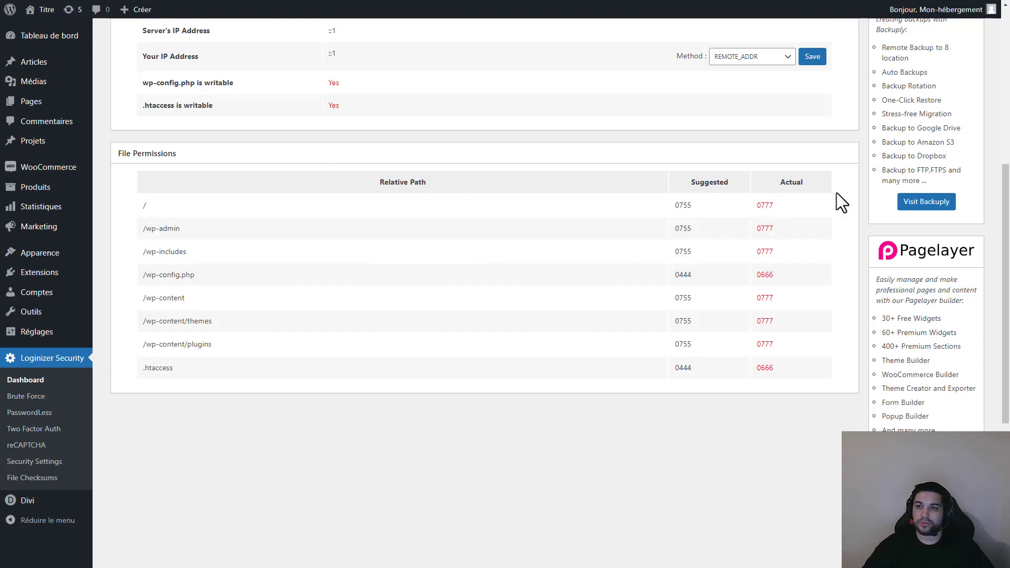
left_click_drag(762, 229, 782, 253)
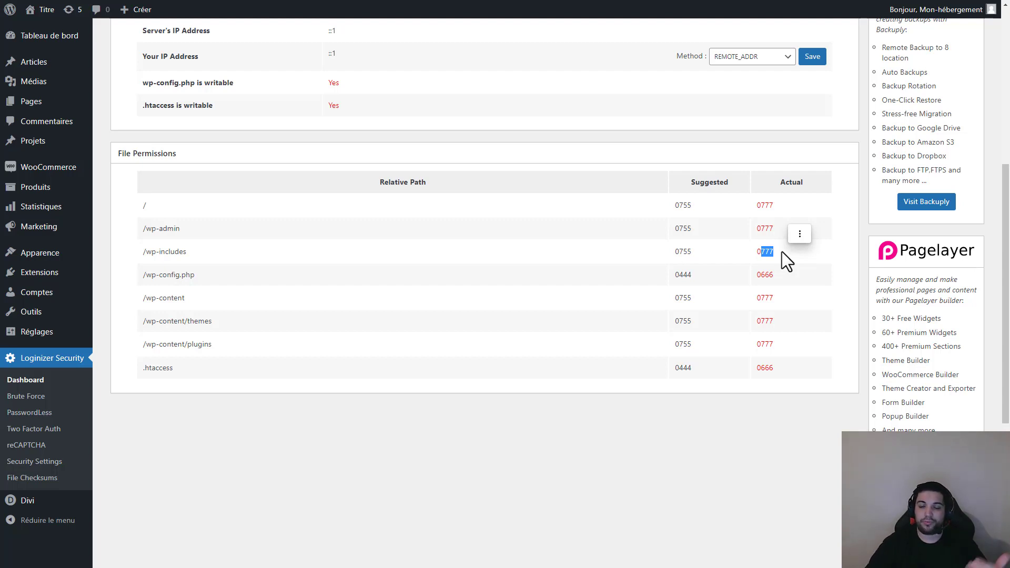
double_click(683, 252)
left_click(700, 252)
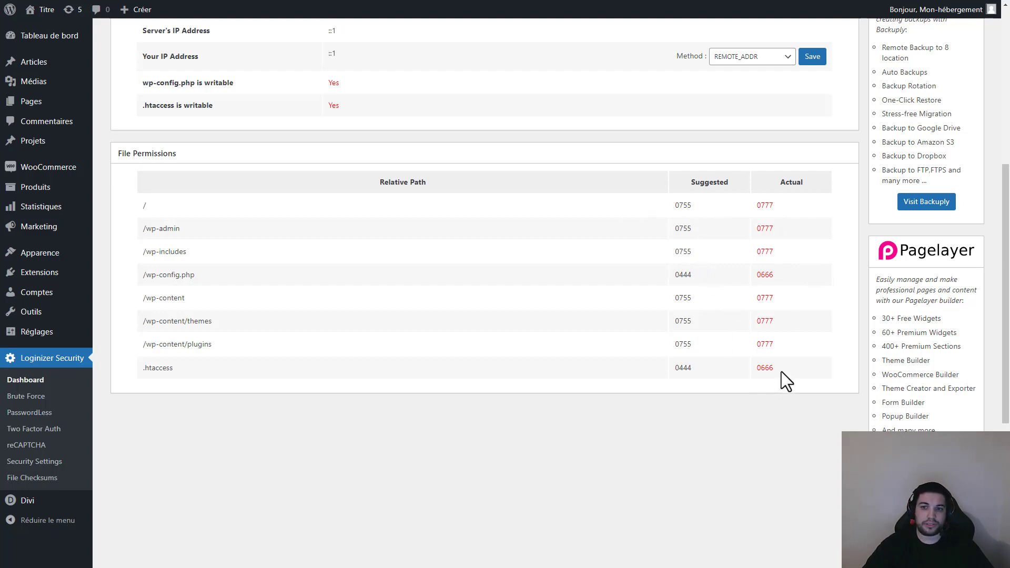
left_click_drag(783, 379, 135, 206)
left_click(276, 226)
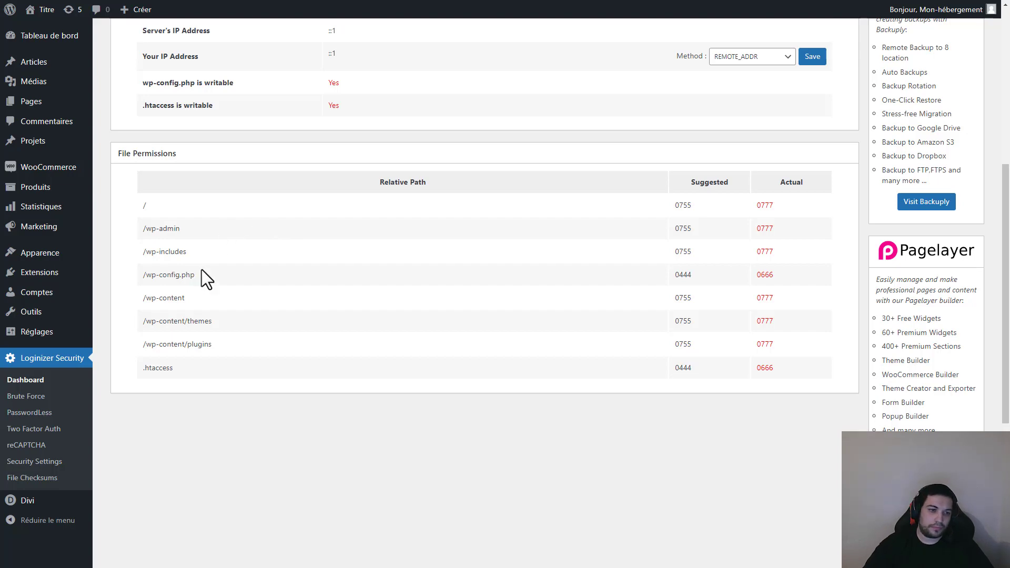
scroll(201, 270, "down", 3)
scroll(201, 270, "up", 10)
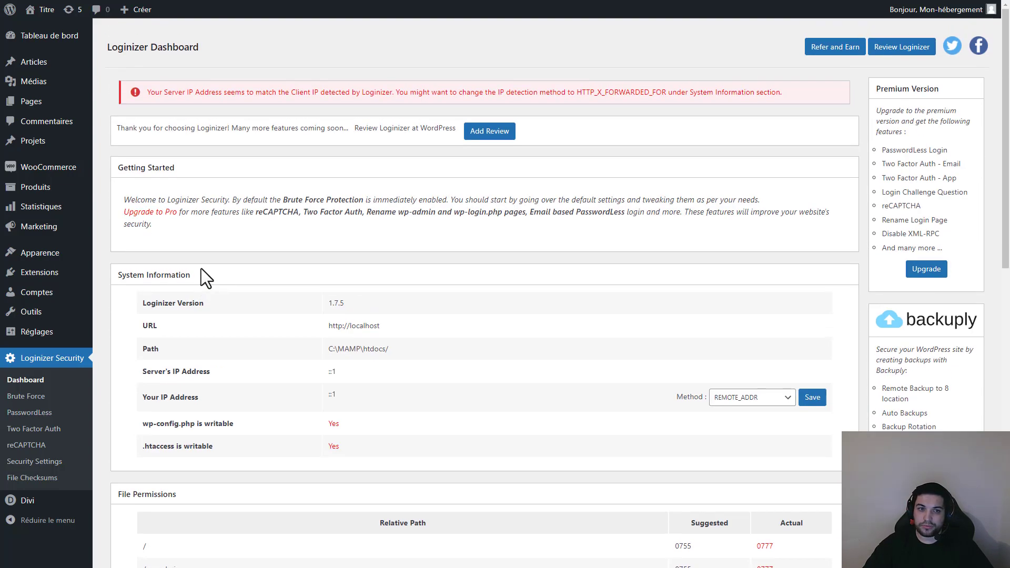
scroll(251, 295, "down", 5)
scroll(239, 283, "down", 2)
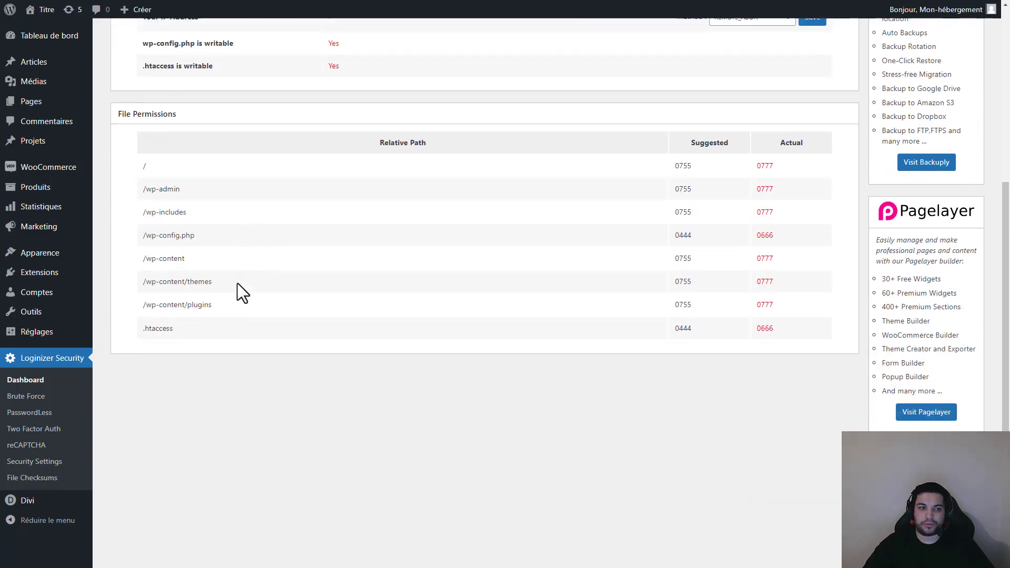
Open Loginizer's Brute Force settings and review the Max Retries and Lockout Time values
left_click(27, 400)
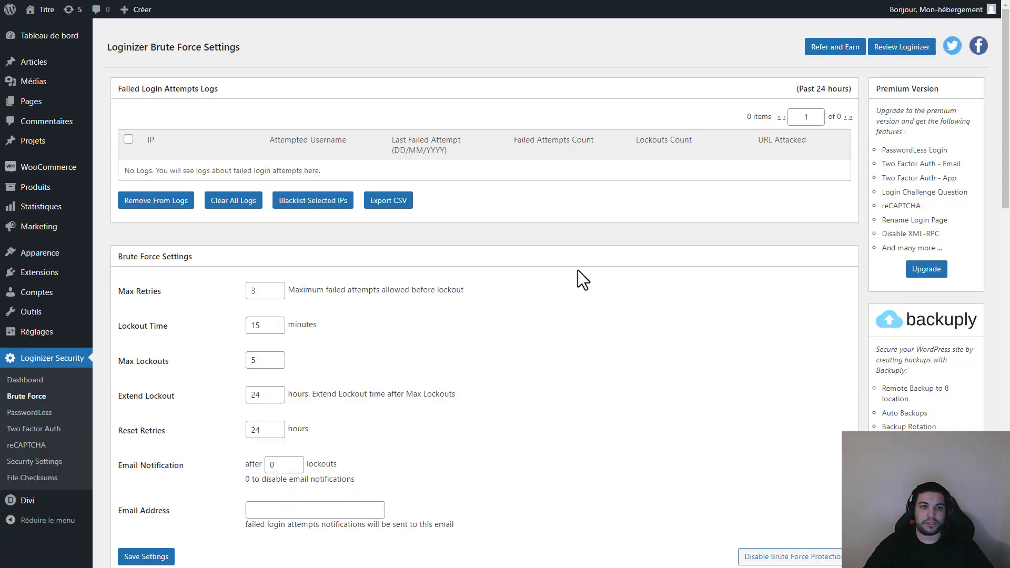
scroll(568, 279, "down", 3)
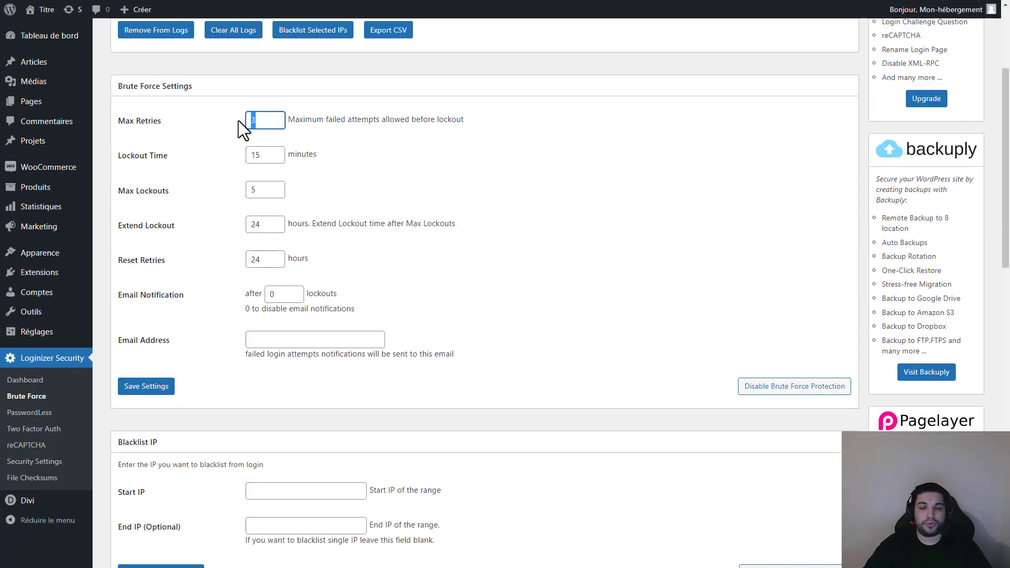
left_click_drag(288, 121, 482, 122)
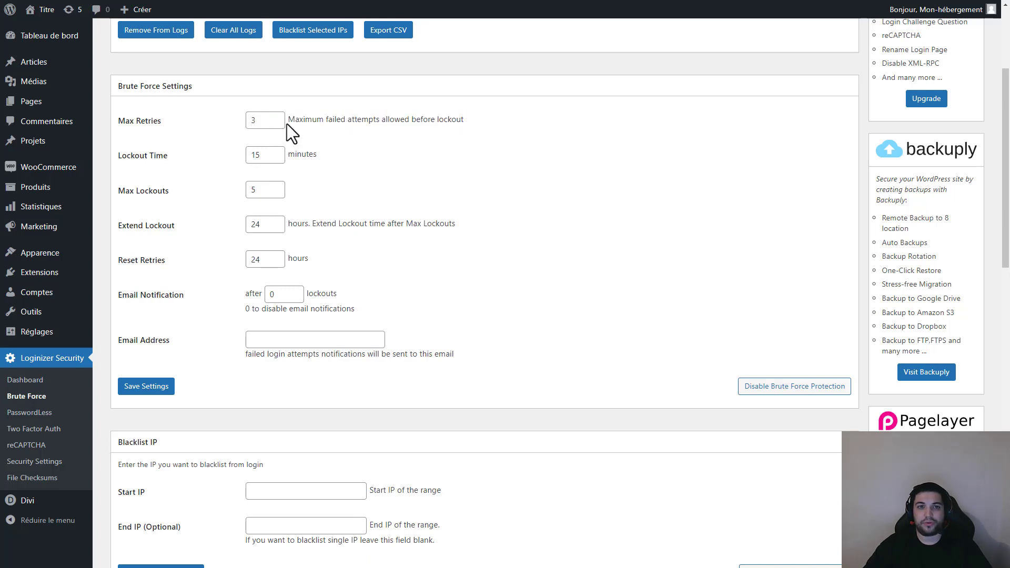
double_click(253, 121)
left_click(518, 120)
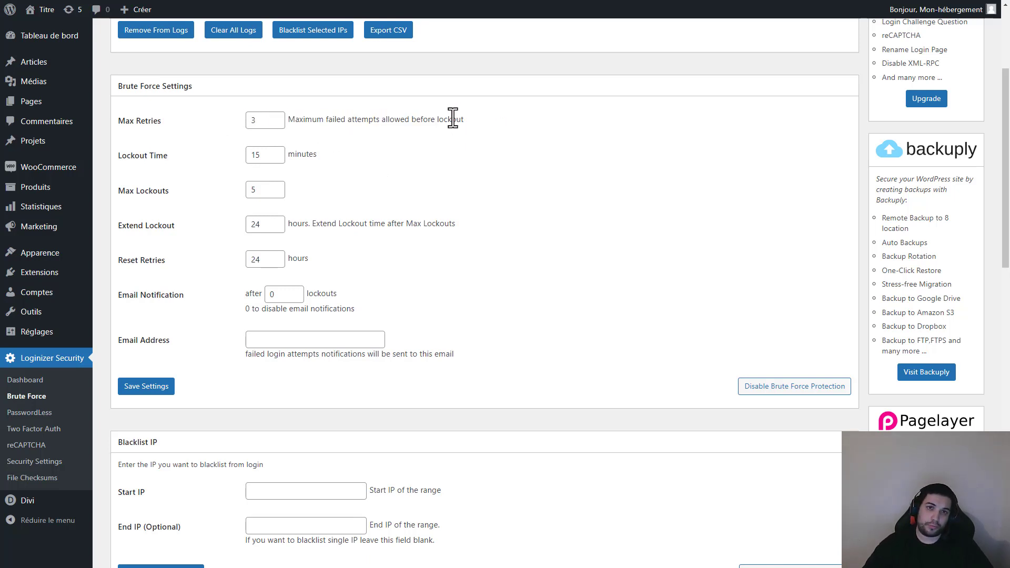
left_click_drag(279, 156, 225, 156)
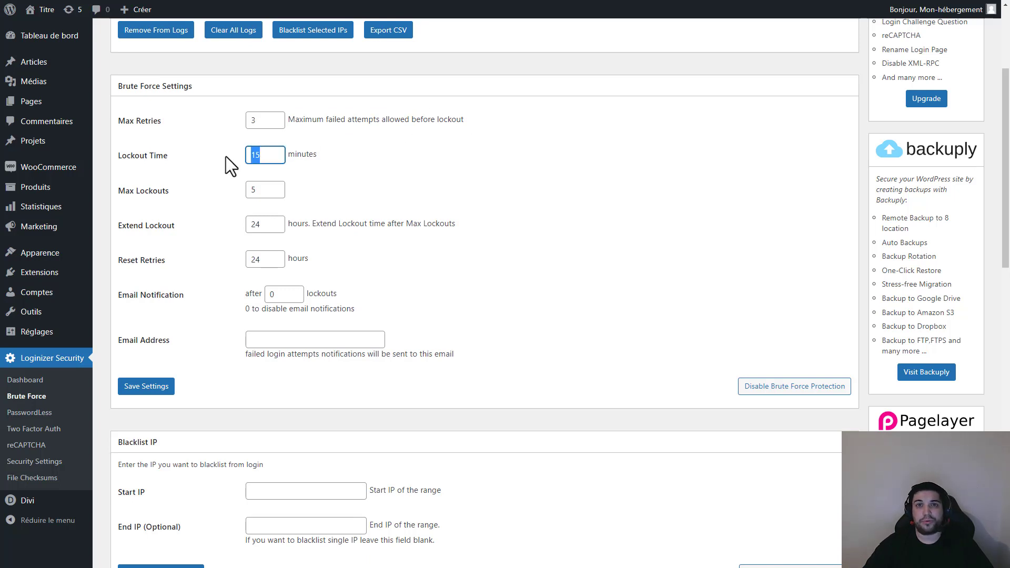
left_click(269, 157)
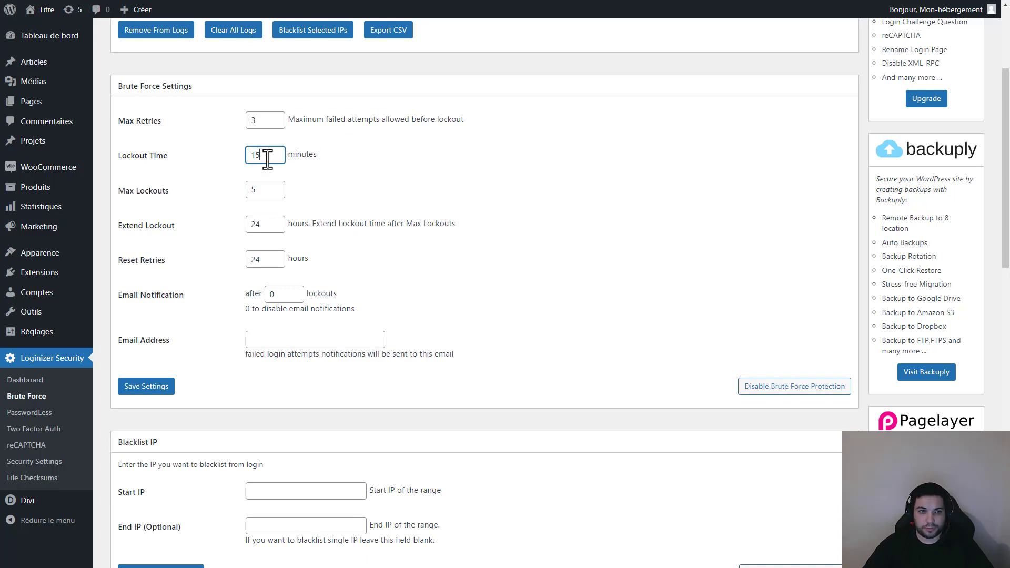
Review the Max Lockouts, Extend Lockout and Reset Retries values, and recheck Max Retries
left_click(275, 191)
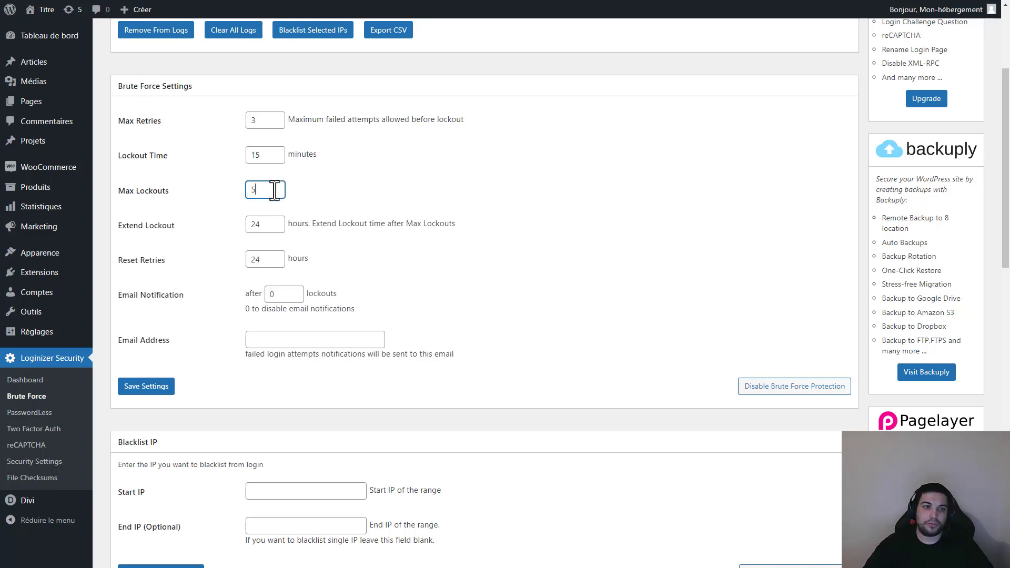
left_click_drag(274, 191, 186, 202)
left_click_drag(276, 229, 237, 224)
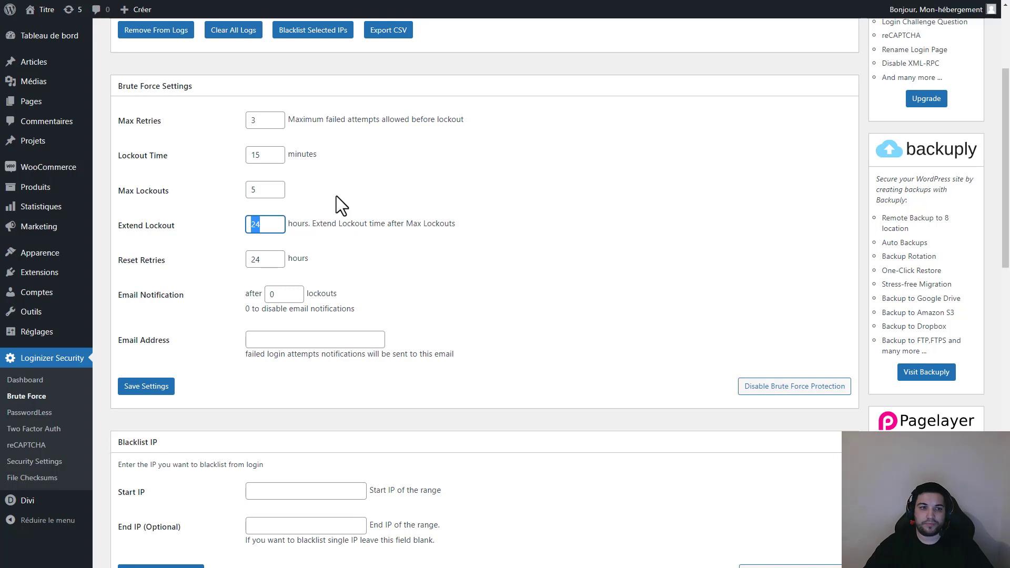
left_click_drag(276, 261, 241, 258)
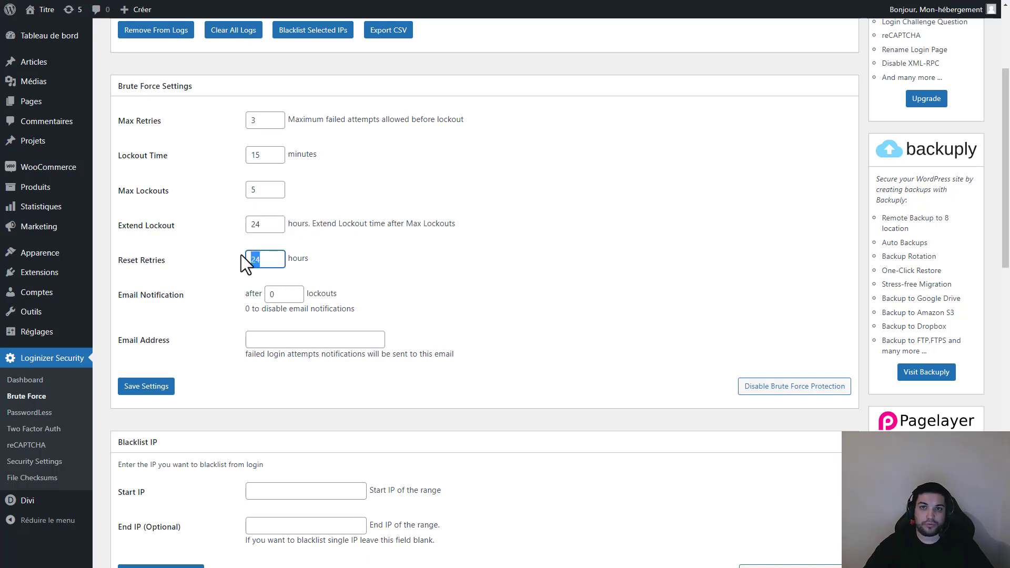
left_click(282, 259)
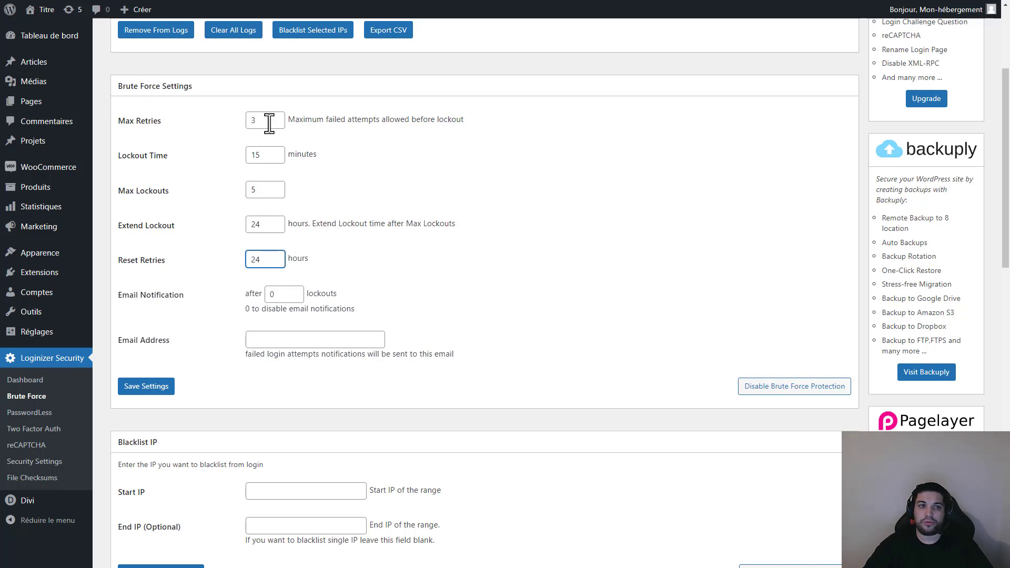
left_click_drag(267, 121, 252, 122)
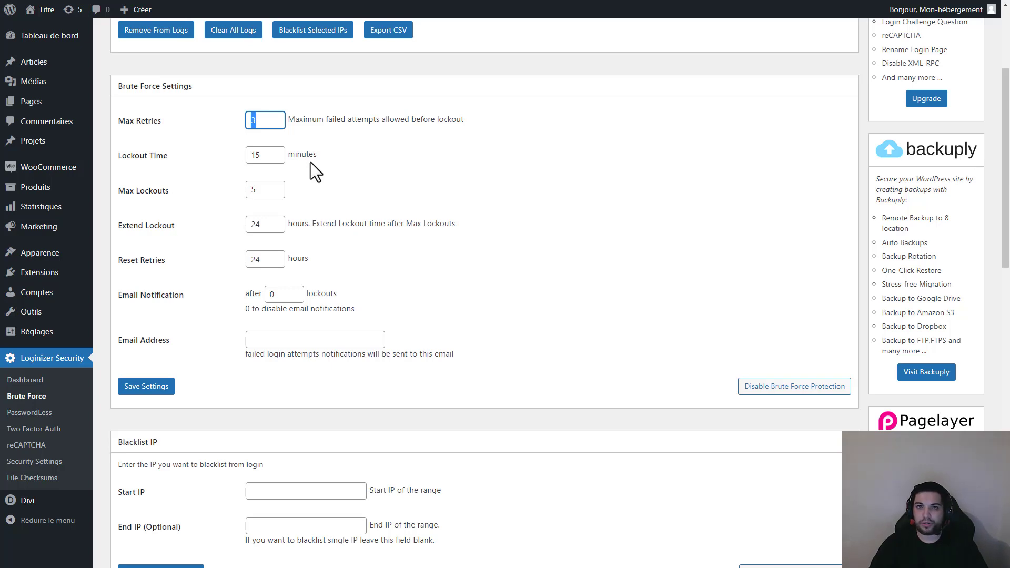
Examine the Email Notification lockout threshold and the Email Address field for failed login alerts
scroll(311, 162, "down", 3)
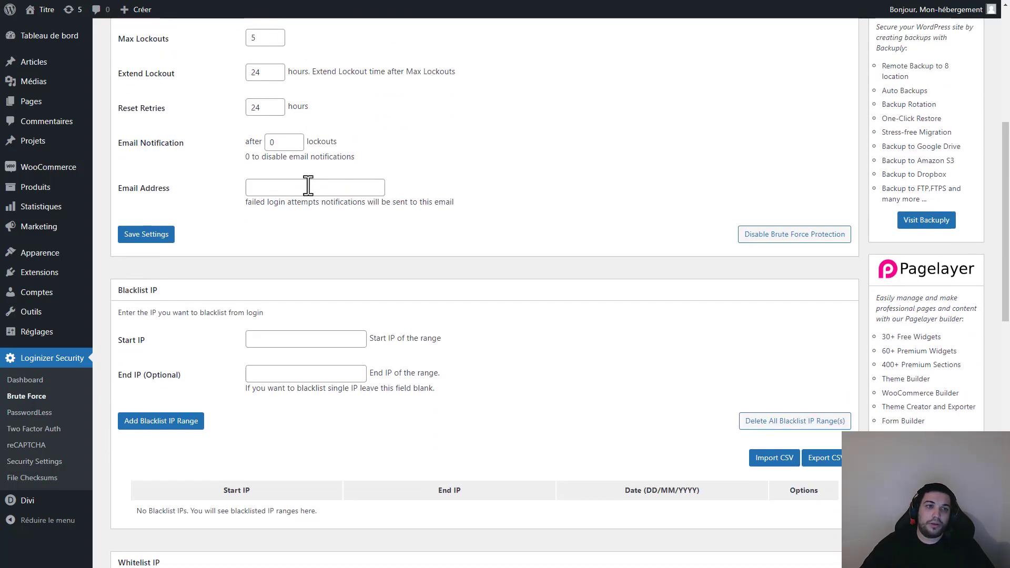
scroll(308, 186, "up", 1)
left_click(283, 209)
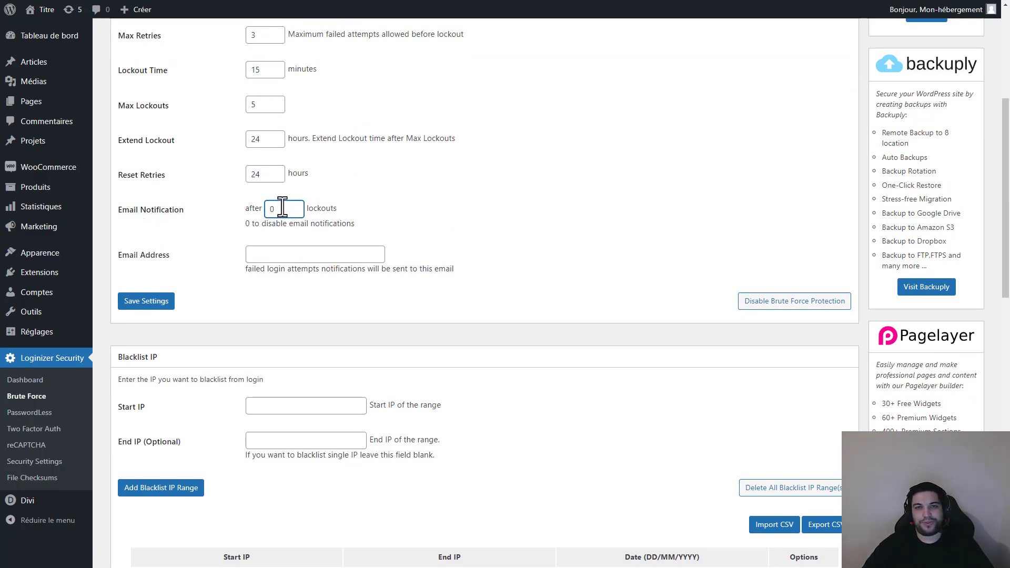
left_click(272, 258)
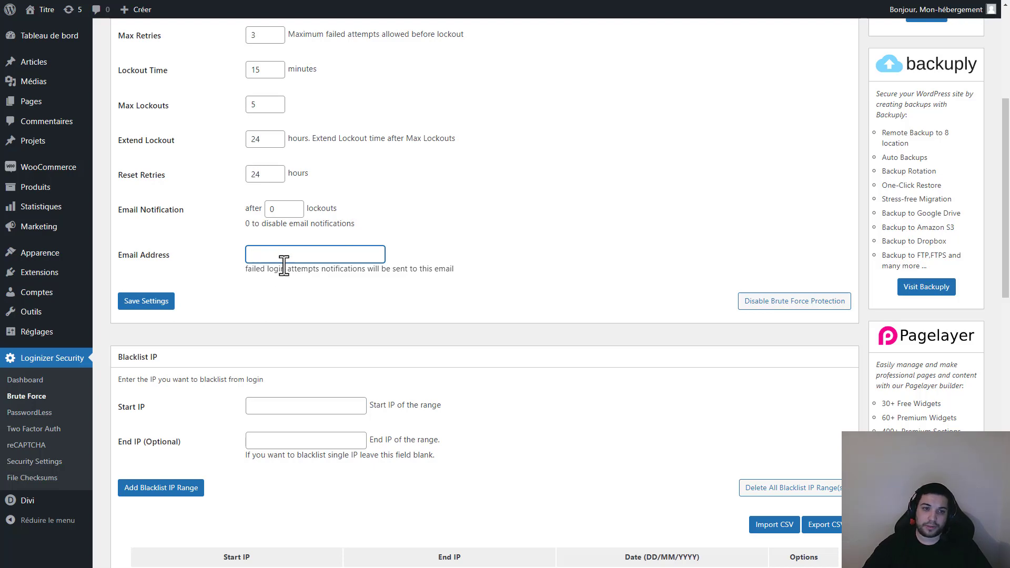
left_click_drag(303, 211, 286, 213)
left_click(286, 212)
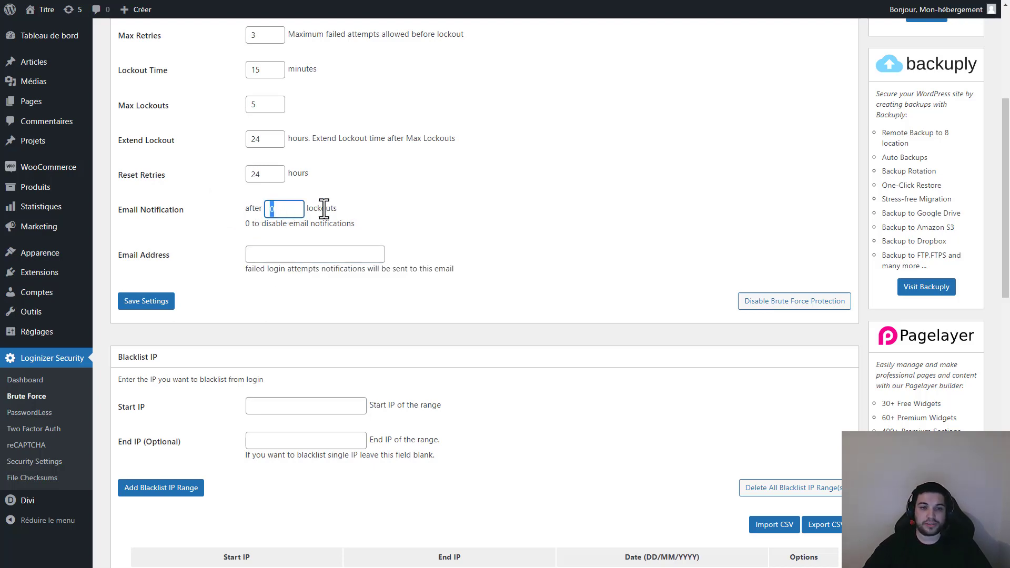
Examine the Start IP and End IP fields in the Blacklist IP and Whitelist IP sections
scroll(368, 209, "down", 3)
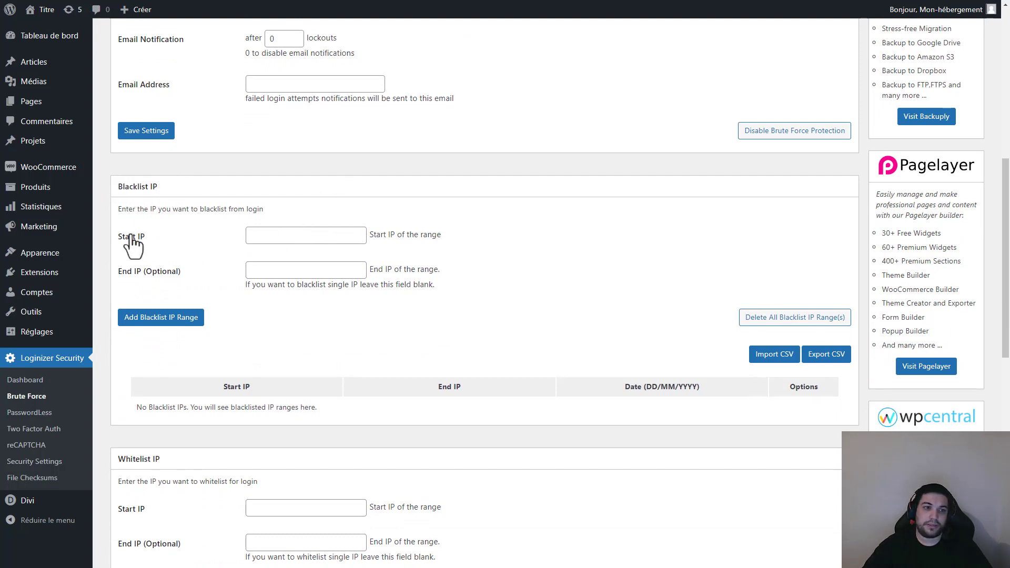
left_click(267, 237)
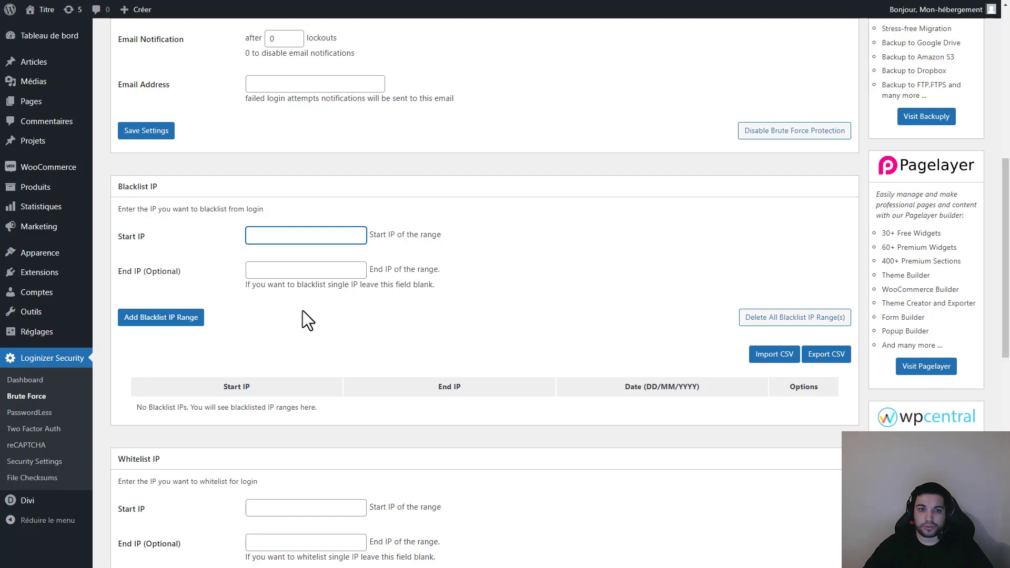
scroll(245, 311, "down", 5)
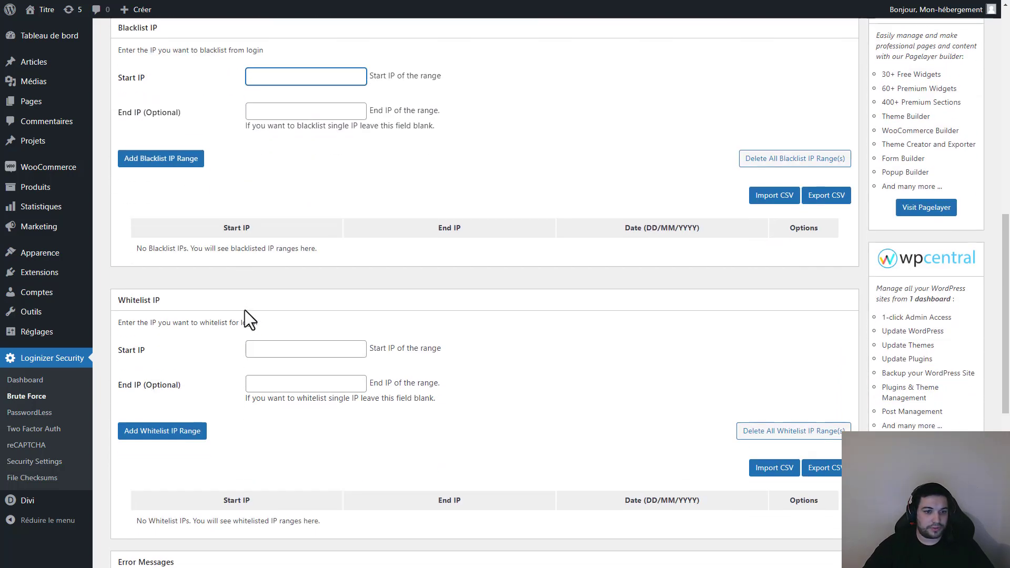
scroll(245, 310, "down", 1)
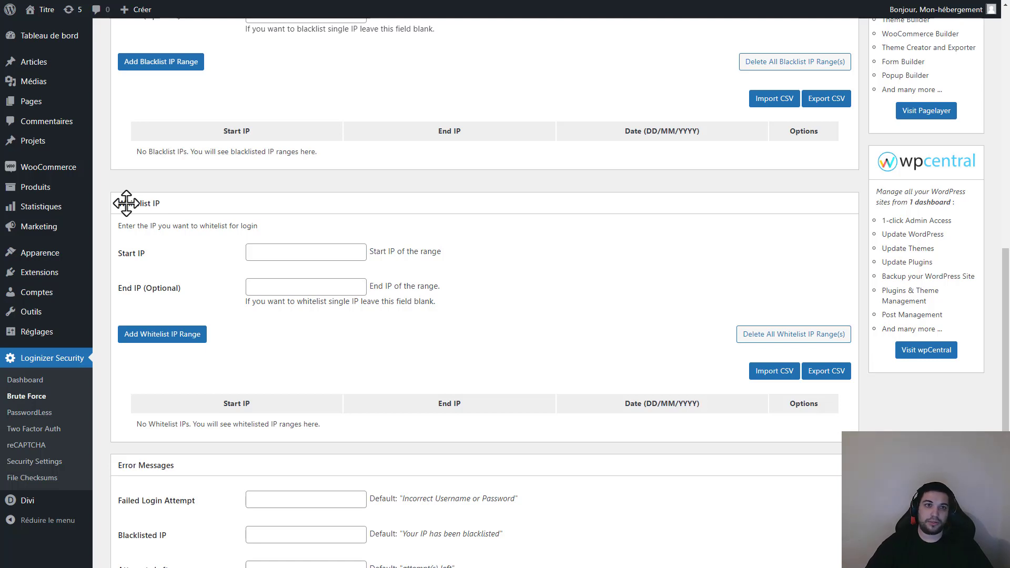
left_click(298, 251)
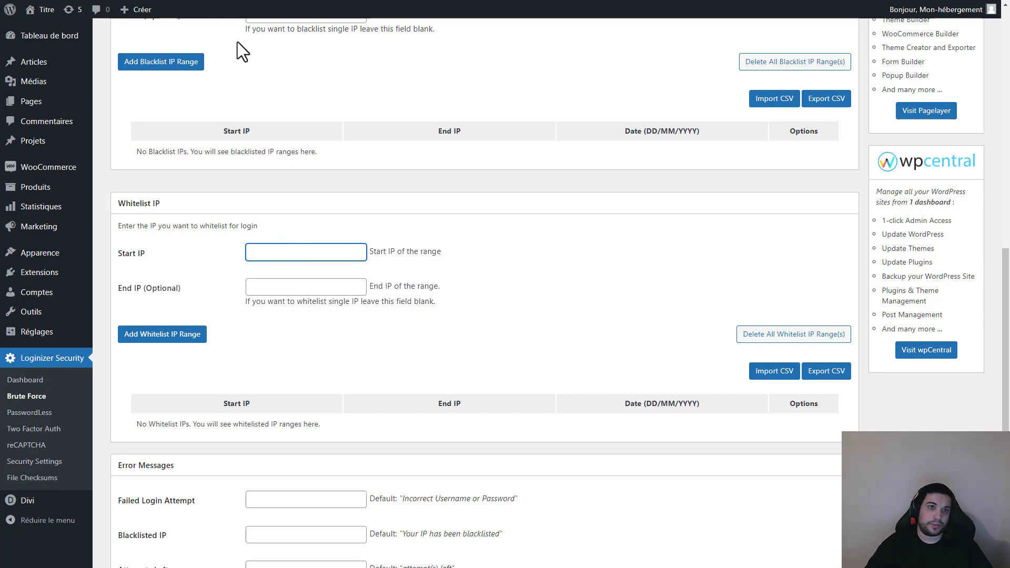
Search the web for "monipv4" in a new tab and open the ipv4.monip.eu result
mouse_move(212, 1)
left_click(160, 9)
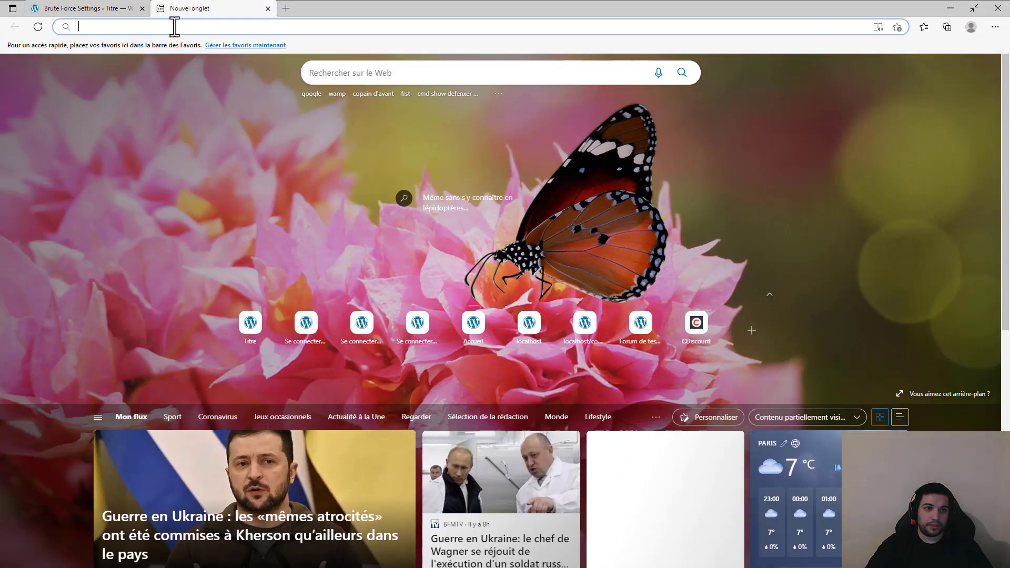
type("monipv")
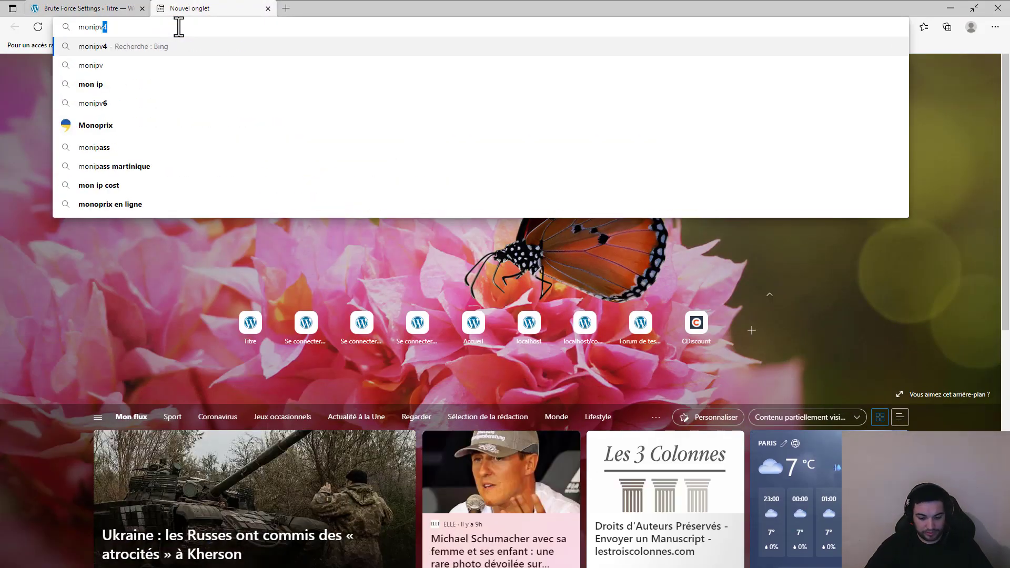
type("4")
key("Return")
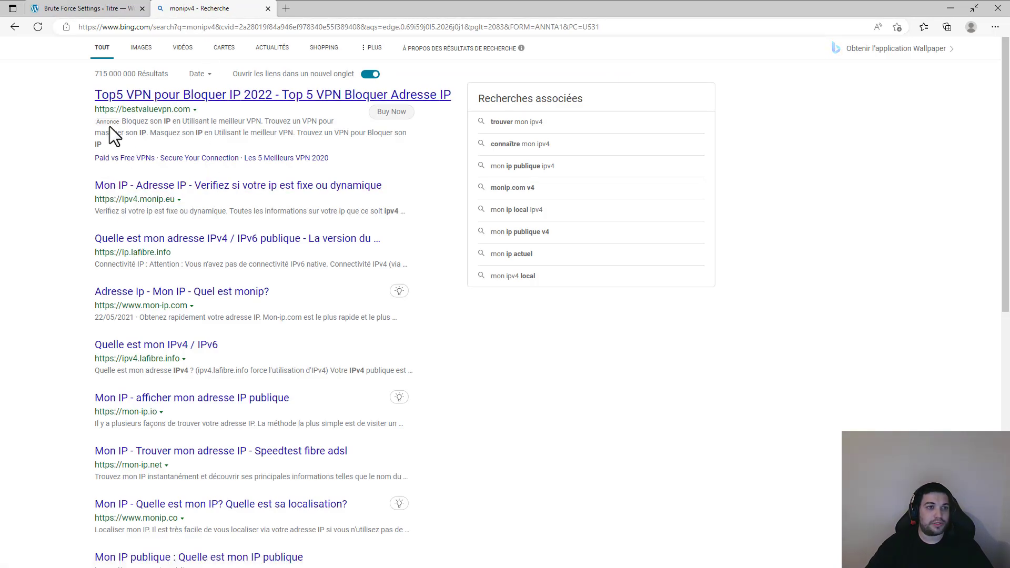
left_click(171, 188)
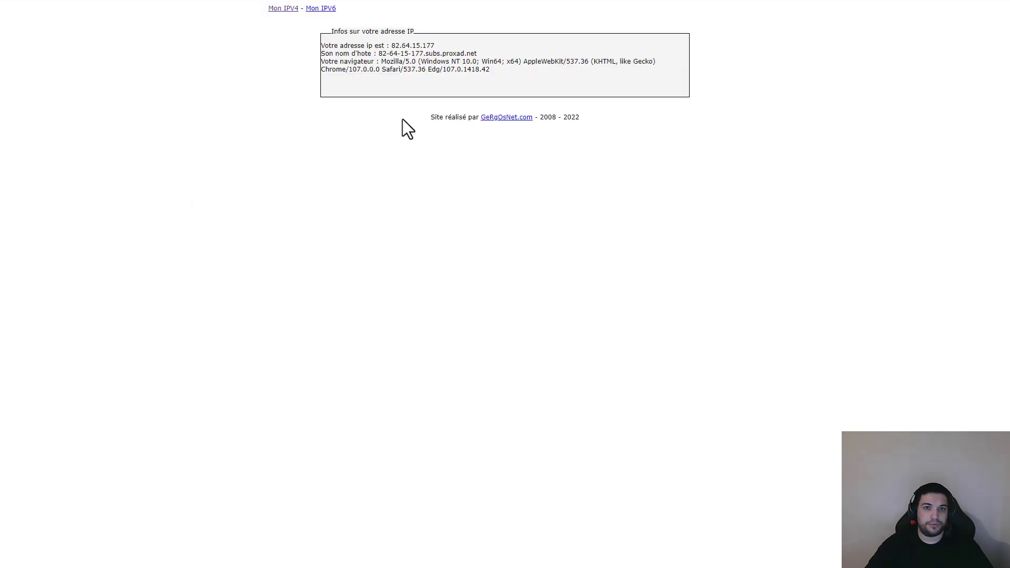
Copy the public IPv4 address into the Whitelist IP section's Start IP in Loginizer and add it to the whitelist
left_click_drag(391, 45, 440, 44)
key("ctrl+c")
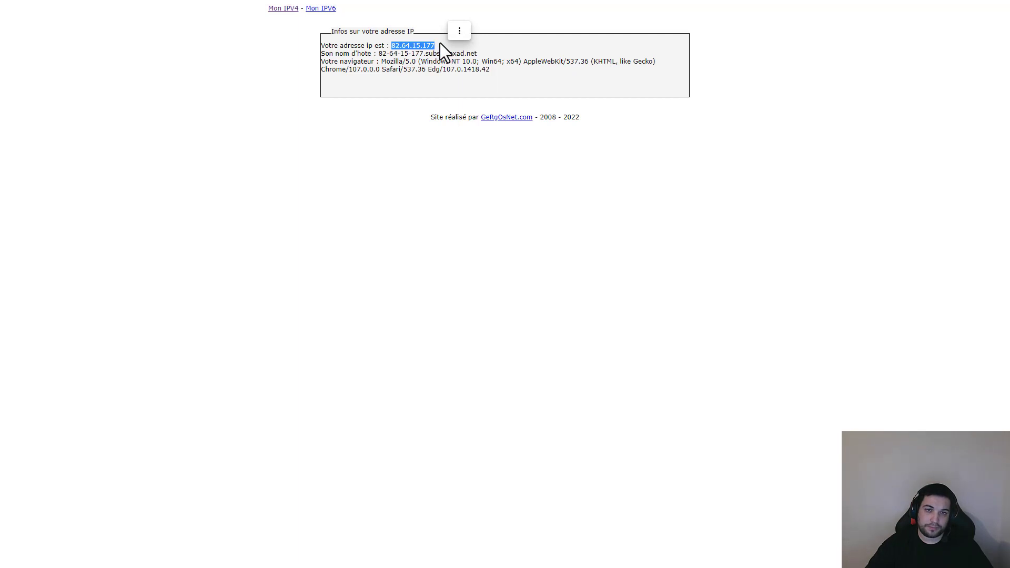
mouse_move(187, 5)
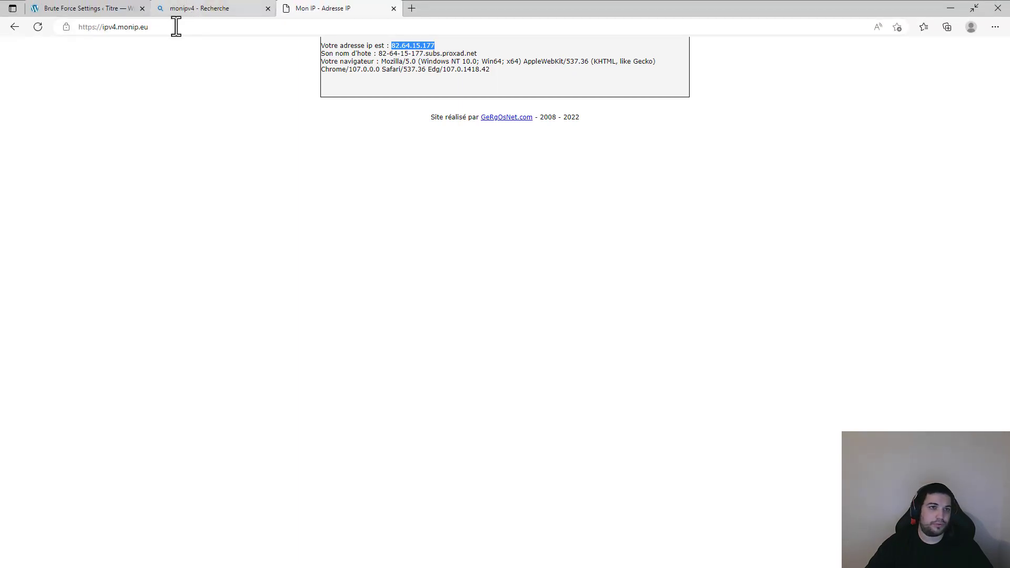
left_click(138, 8)
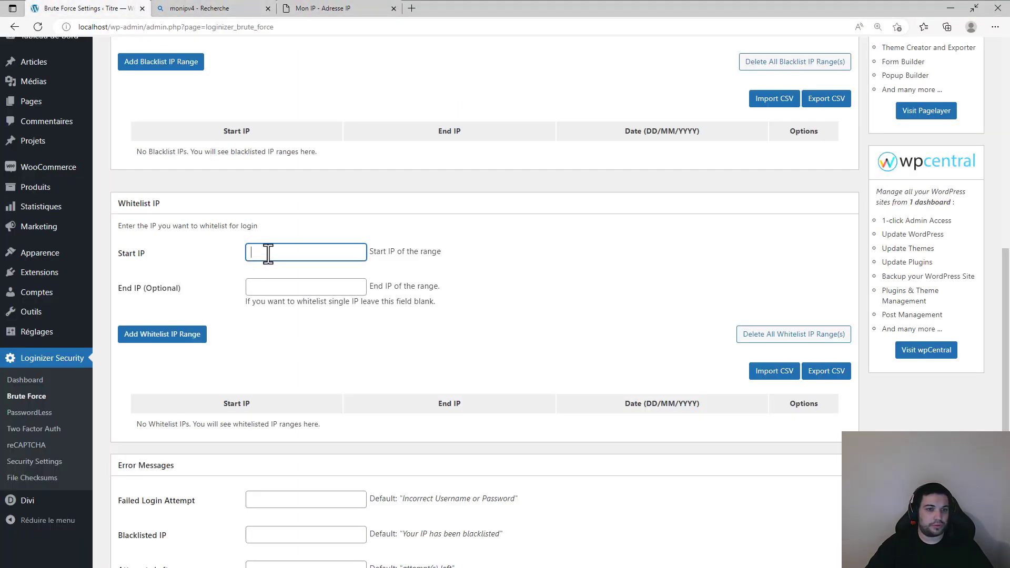
key("ctrl+v")
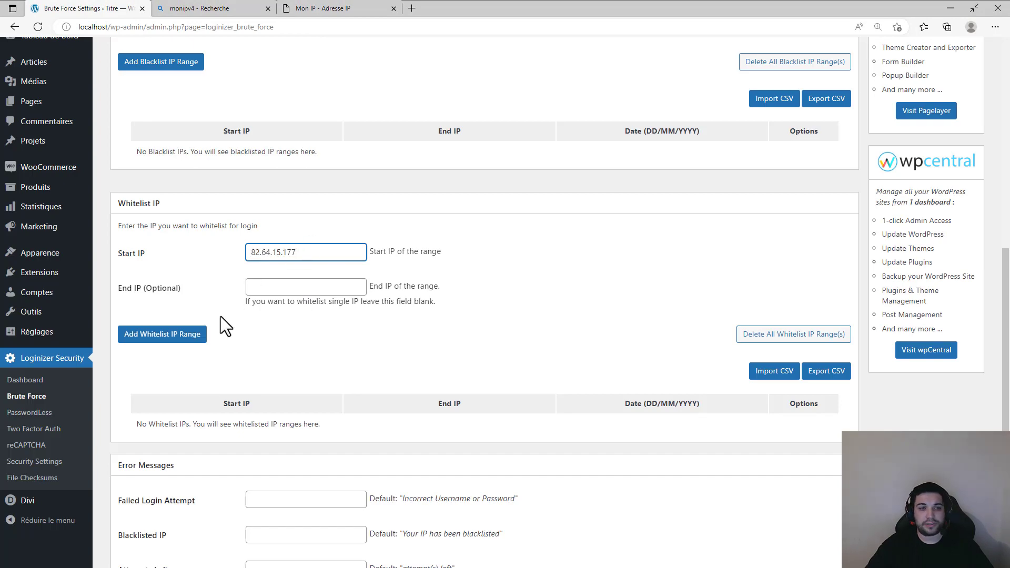
left_click(185, 335)
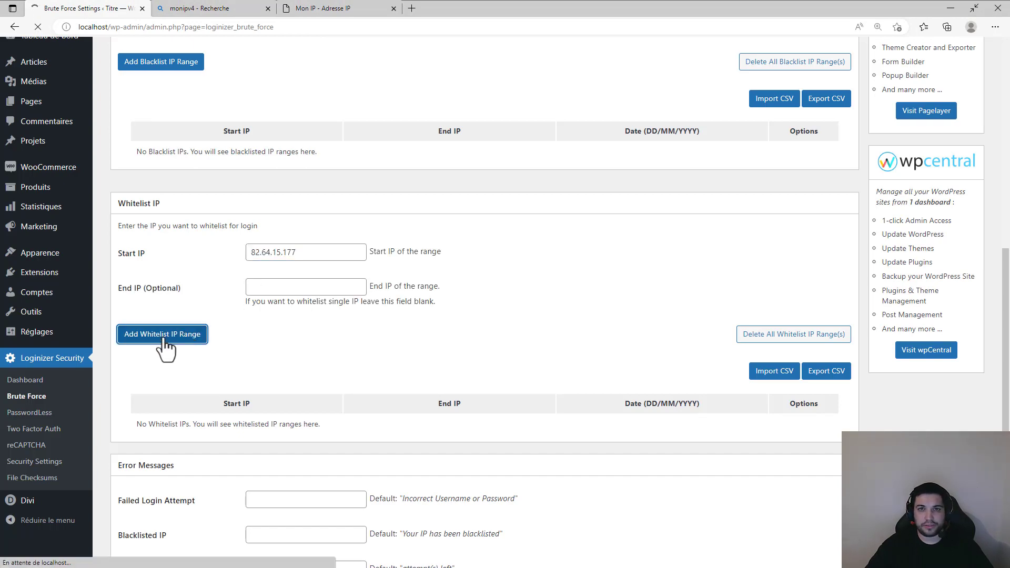
Check the added entry's Start IP, End IP and date in the whitelist table
scroll(262, 293, "down", 10)
scroll(267, 293, "down", 3)
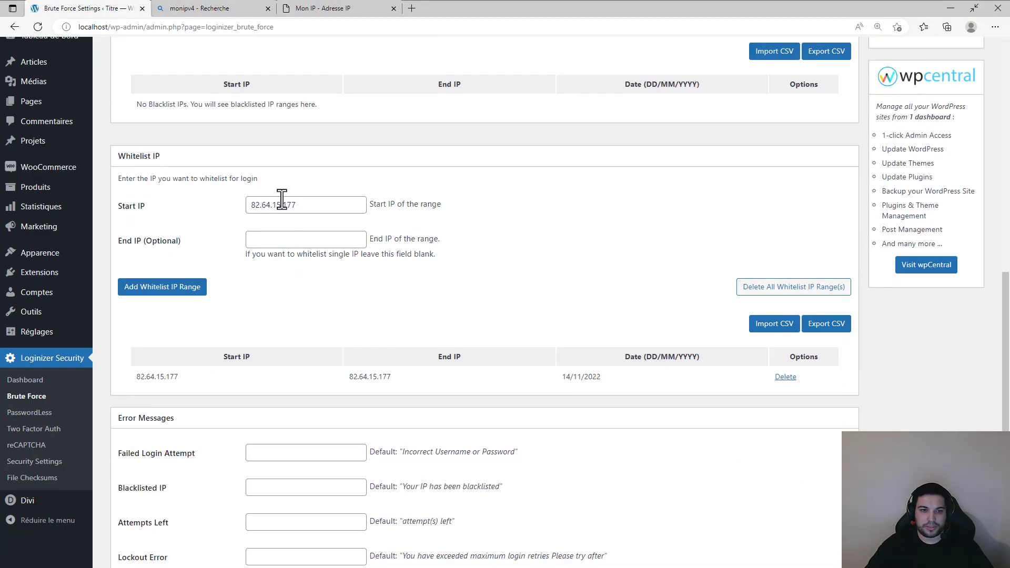
left_click_drag(140, 381, 586, 383)
left_click(609, 381)
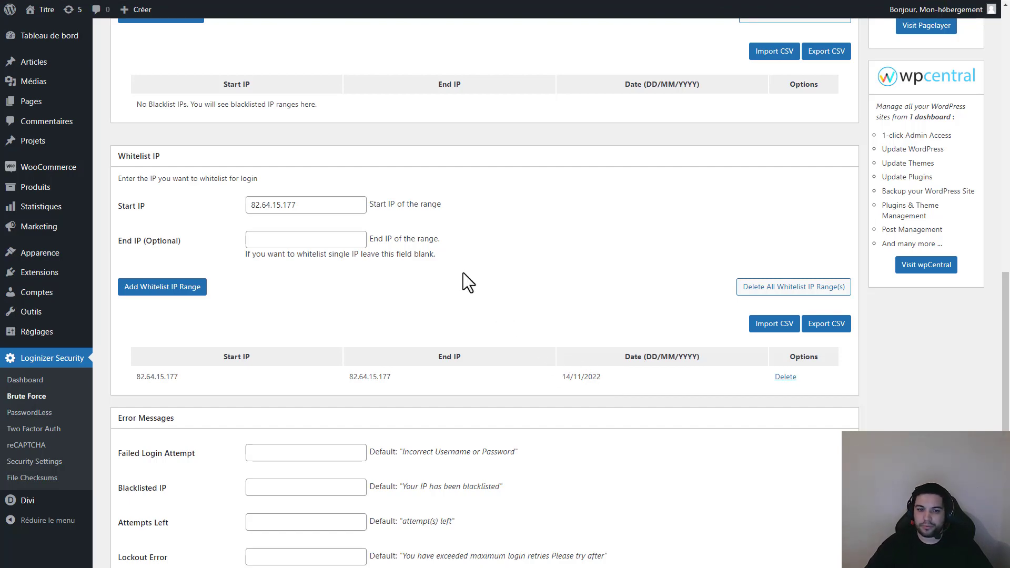
Examine the Error Messages section, especially the default texts and custom fields for Failed Login Attempt and Blacklisted IP
scroll(463, 273, "down", 3)
scroll(461, 283, "down", 2)
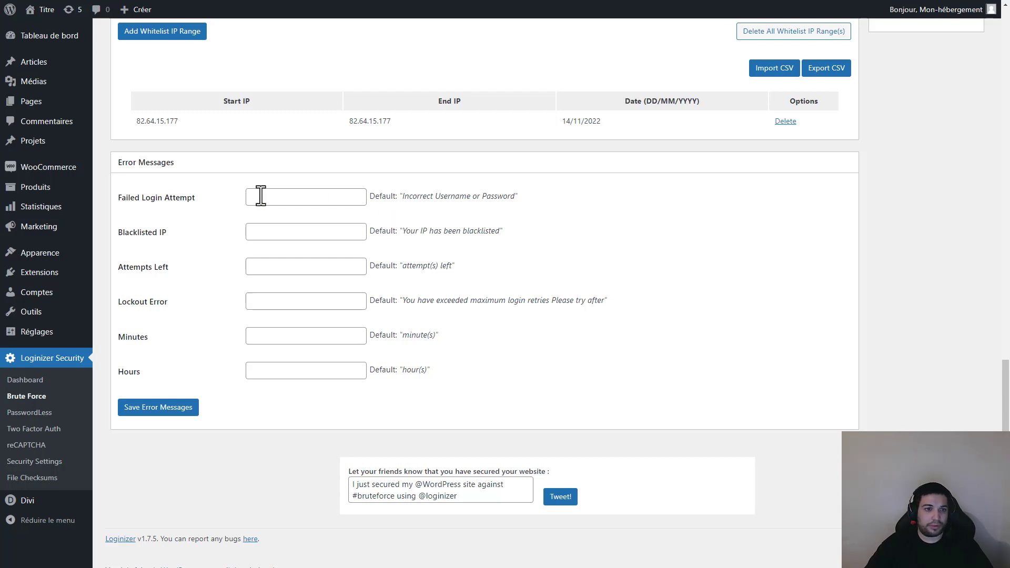
left_click_drag(403, 197, 519, 196)
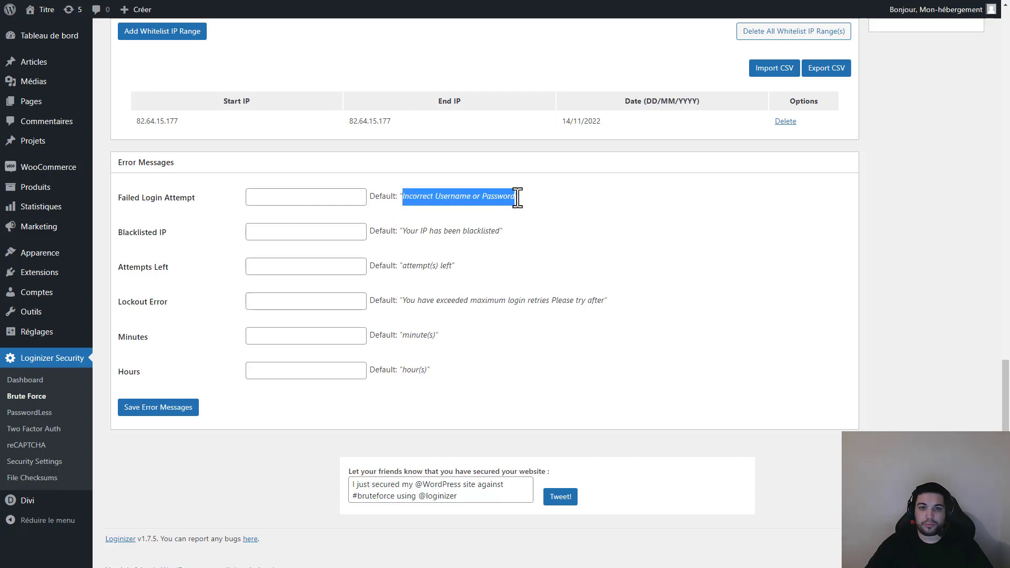
left_click(292, 197)
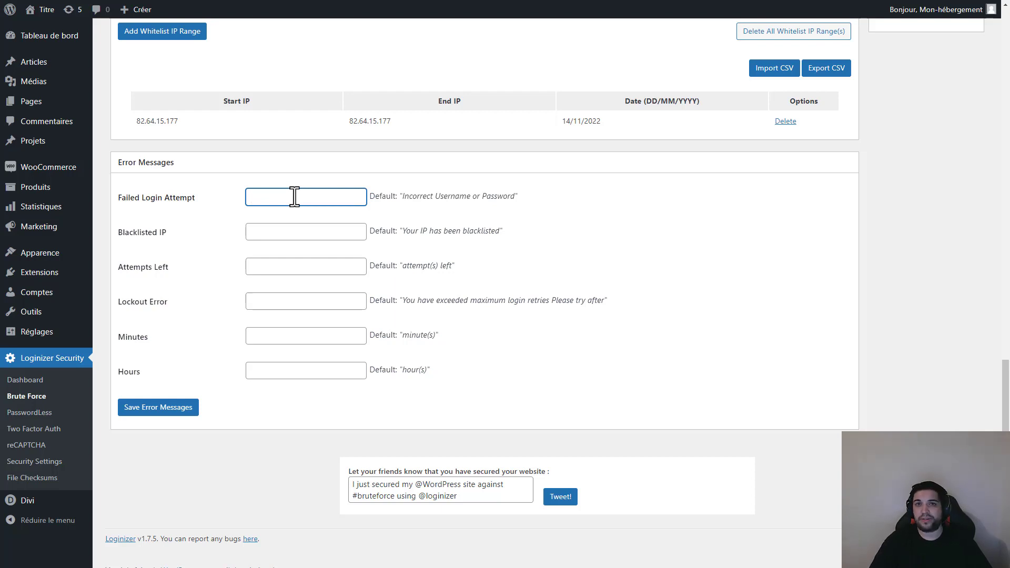
left_click(324, 230)
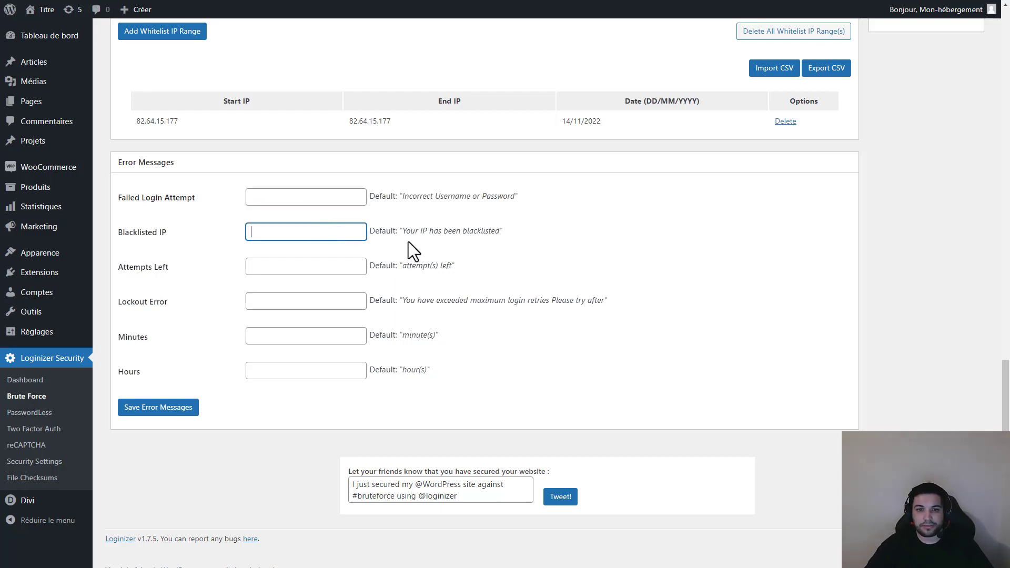
mouse_move(403, 231)
left_mouse_down()
mouse_move(514, 237)
mouse_move(385, 235)
left_mouse_up()
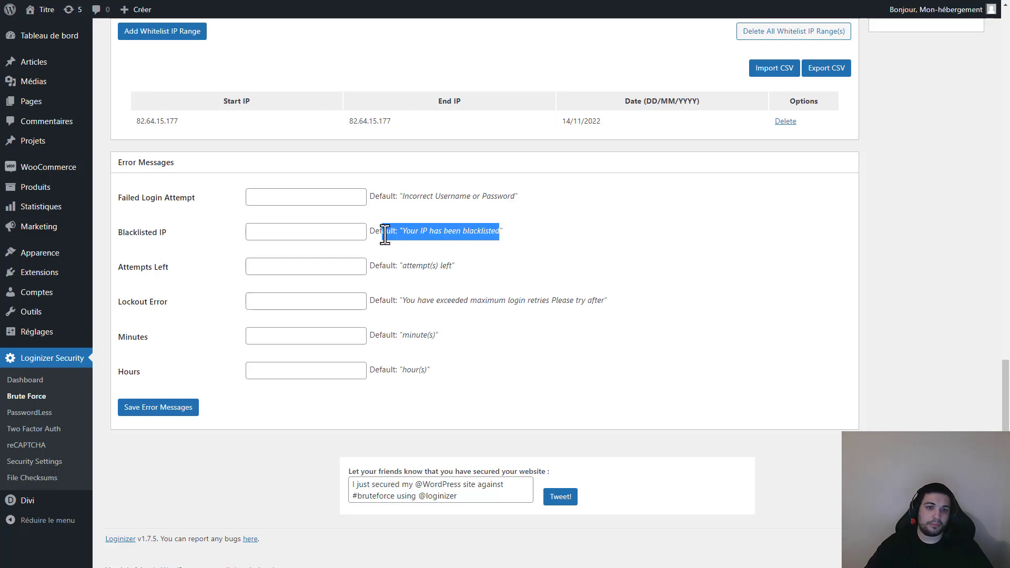
left_click(283, 232)
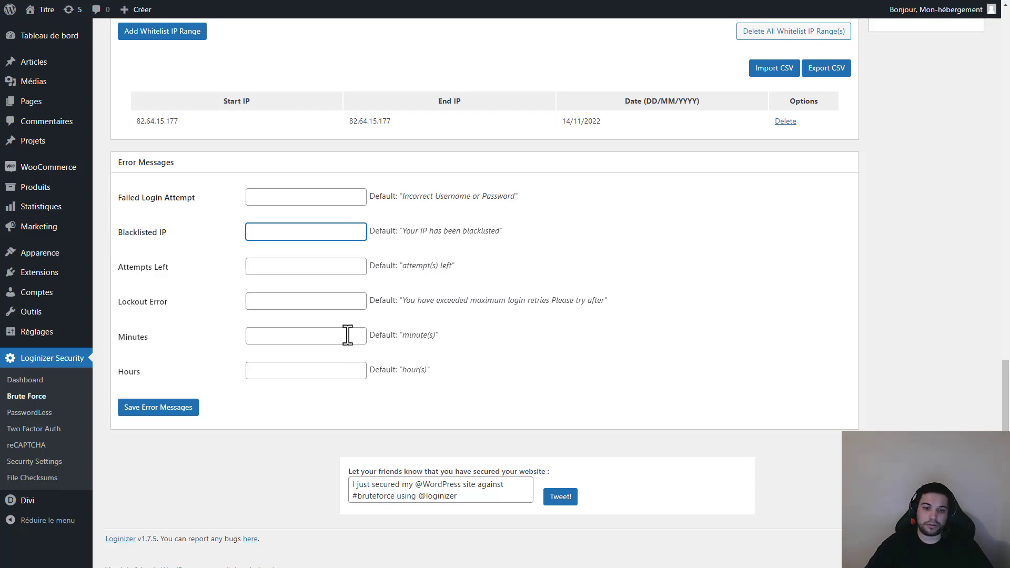
scroll(490, 308, "up", 15)
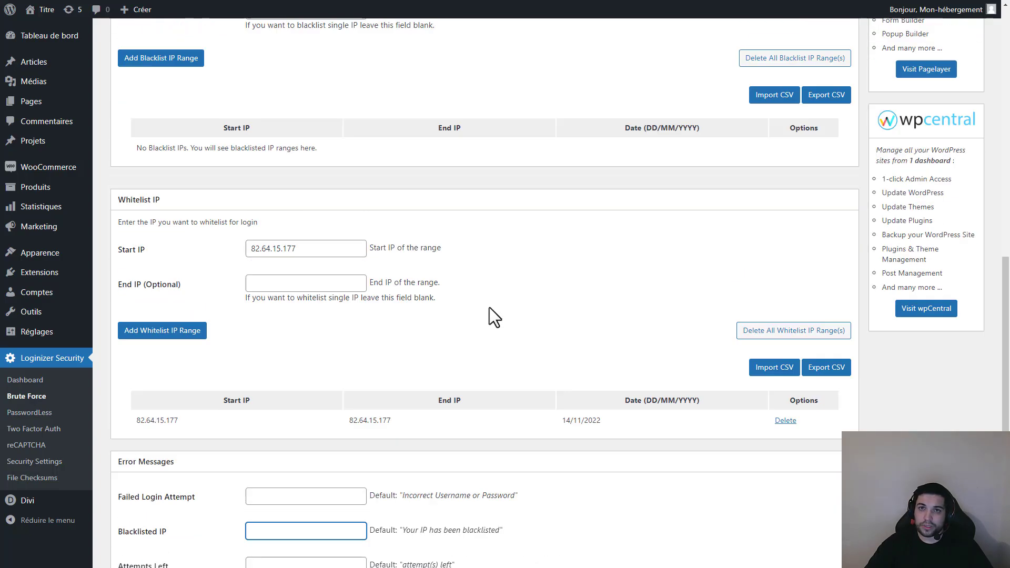
scroll(490, 308, "up", 5)
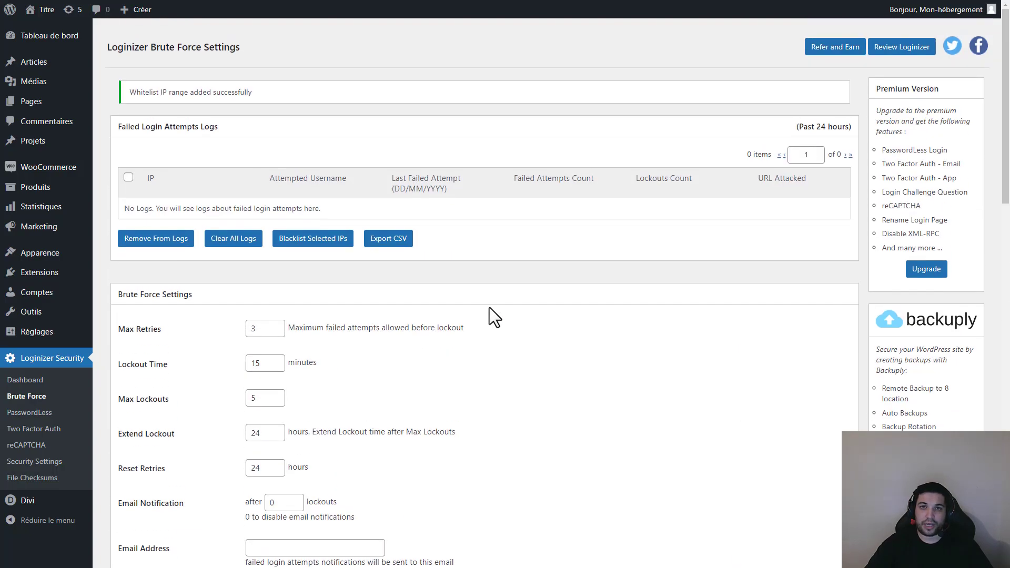